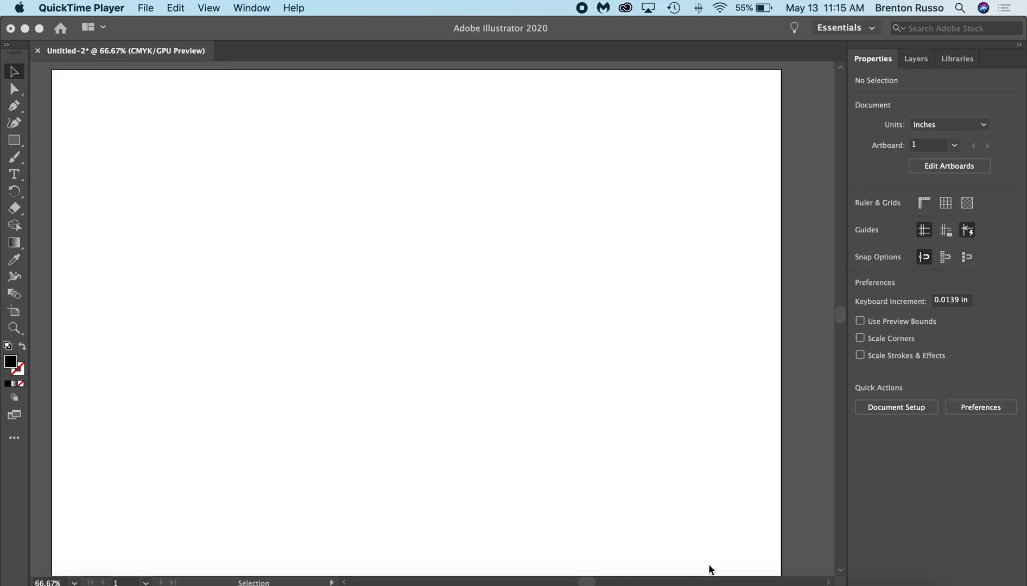
Add the word 'Happy' in Cherishing Moments at 200 pt near the artboard's top-left
left_click(872, 28)
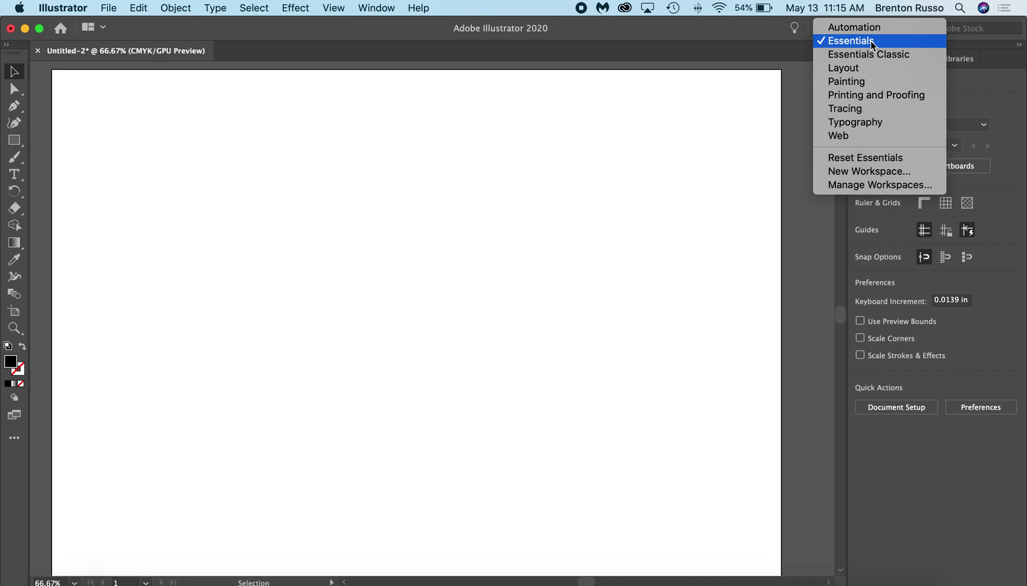
left_click(666, 202)
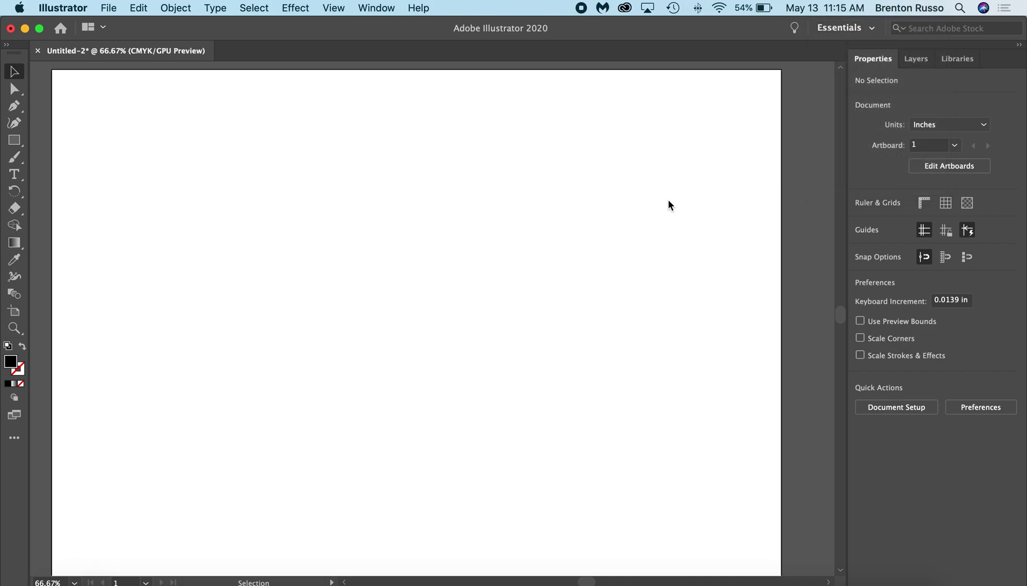
left_click(14, 177)
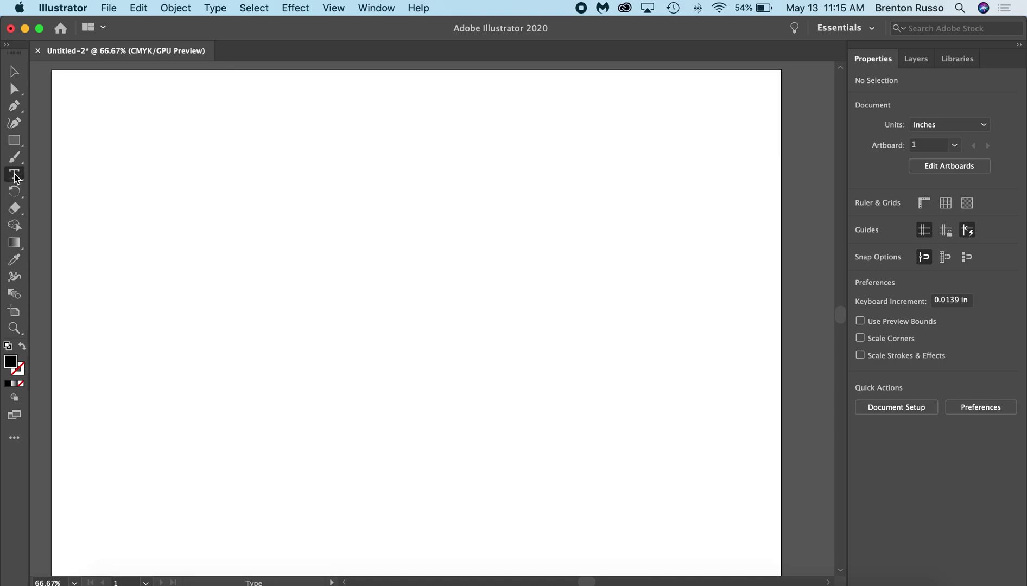
left_click_drag(132, 149, 707, 384)
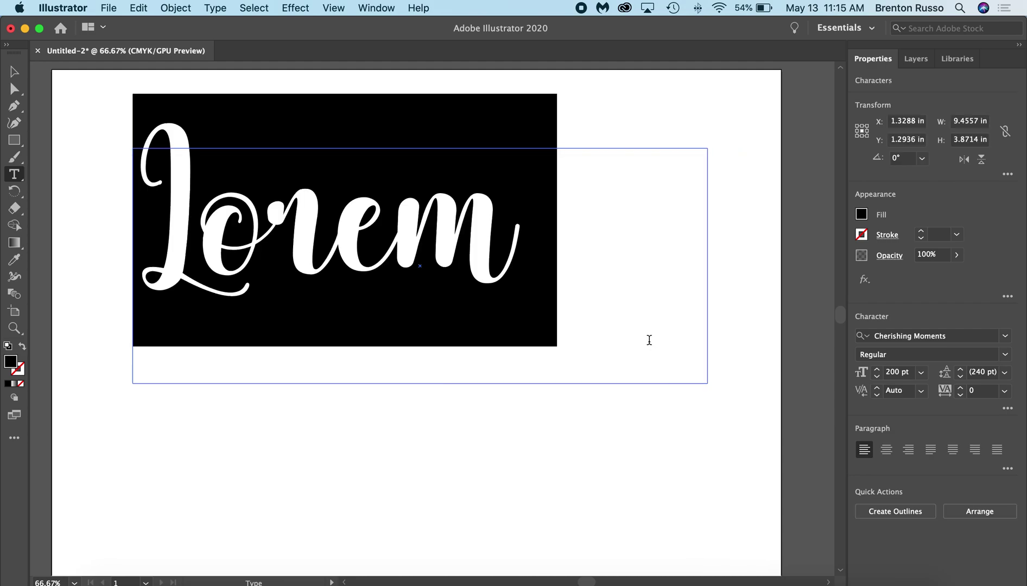
type("Happy")
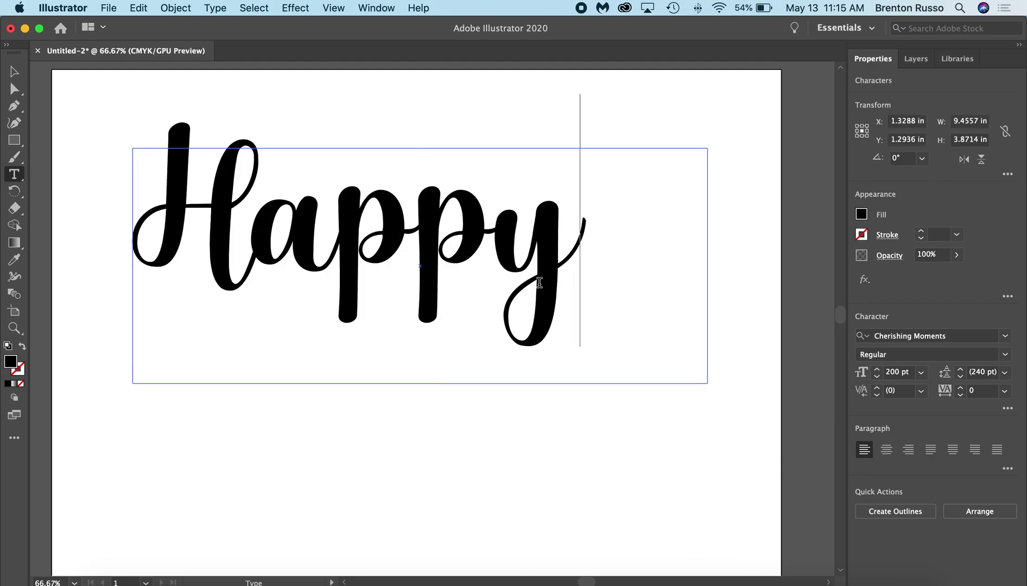
left_click(619, 258)
Select all the Happy text and convert it to outlines
left_click_drag(622, 228, 32, 192)
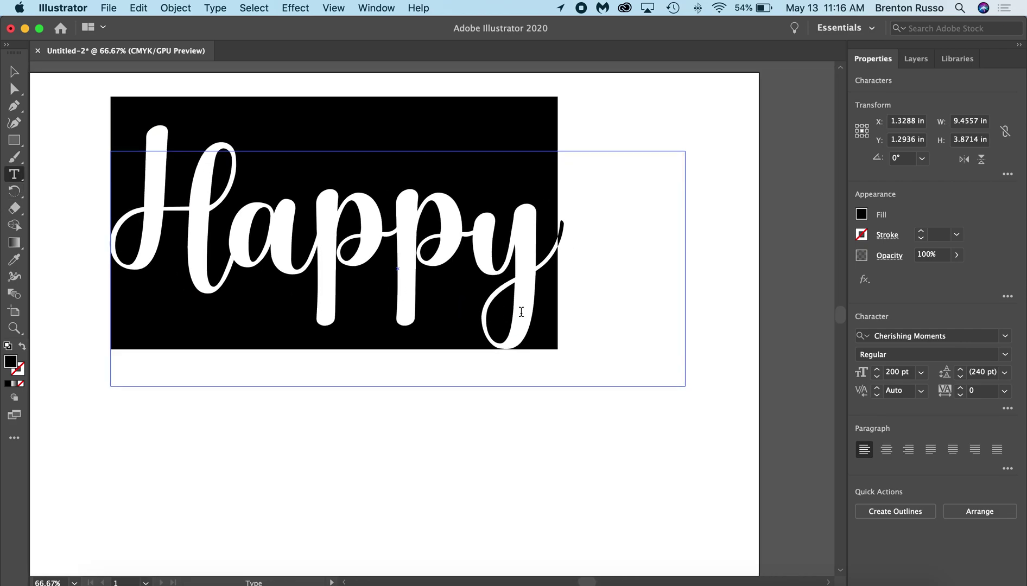
left_click(892, 516)
scroll(557, 428, "left", 5)
scroll(557, 429, "up", 2)
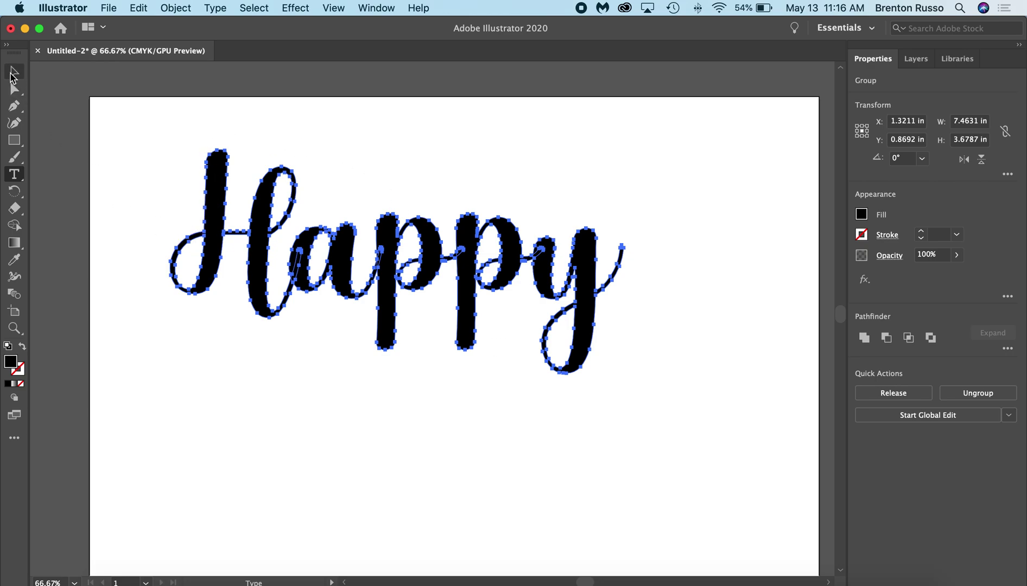
Select the outlined Happy lettering group with the Selection tool
left_click(11, 76)
left_click(186, 397)
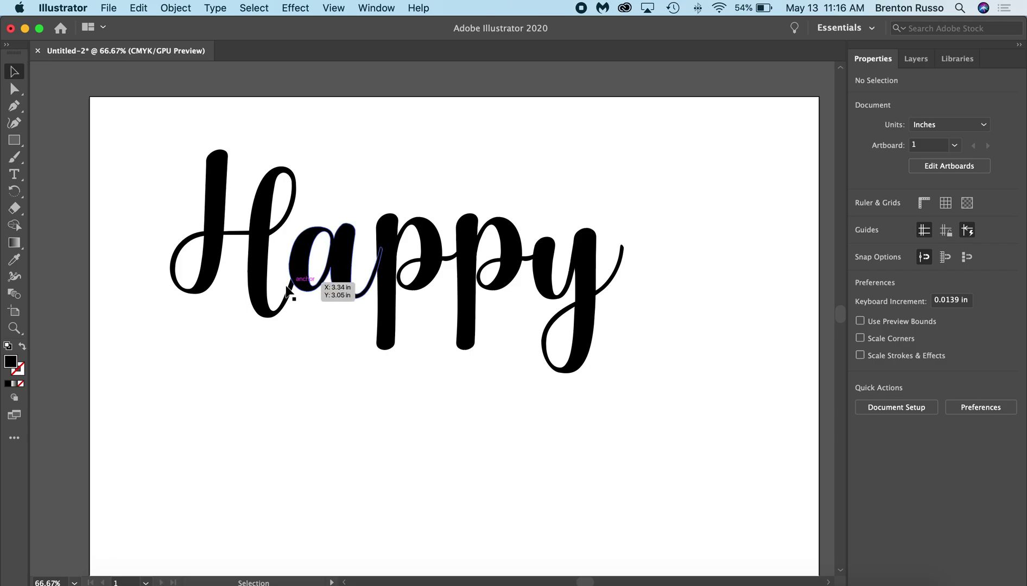
key("super+equal")
key("super+equal")
scroll(253, 294, "left", 5)
scroll(253, 294, "up", 2)
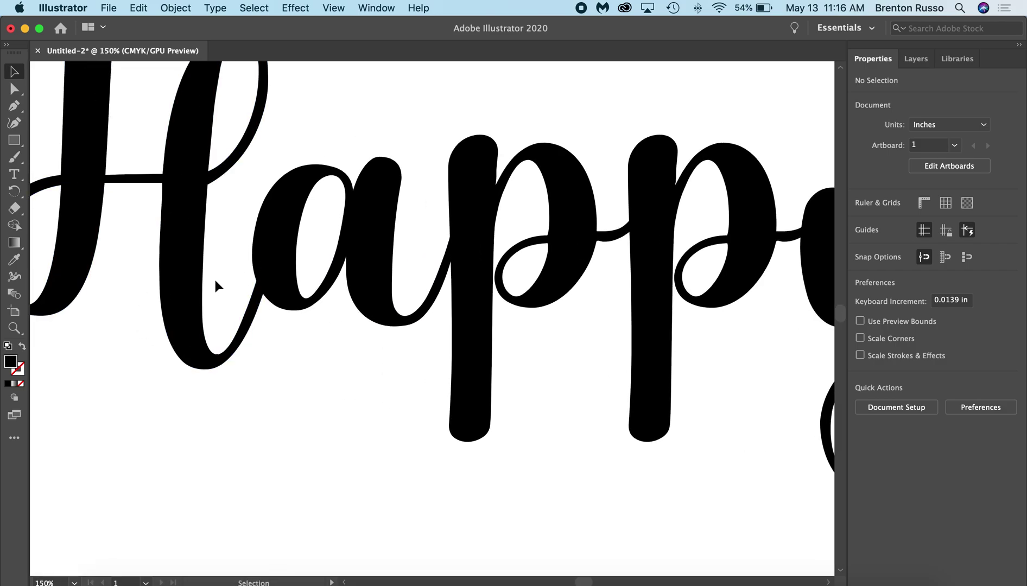
left_click(169, 251)
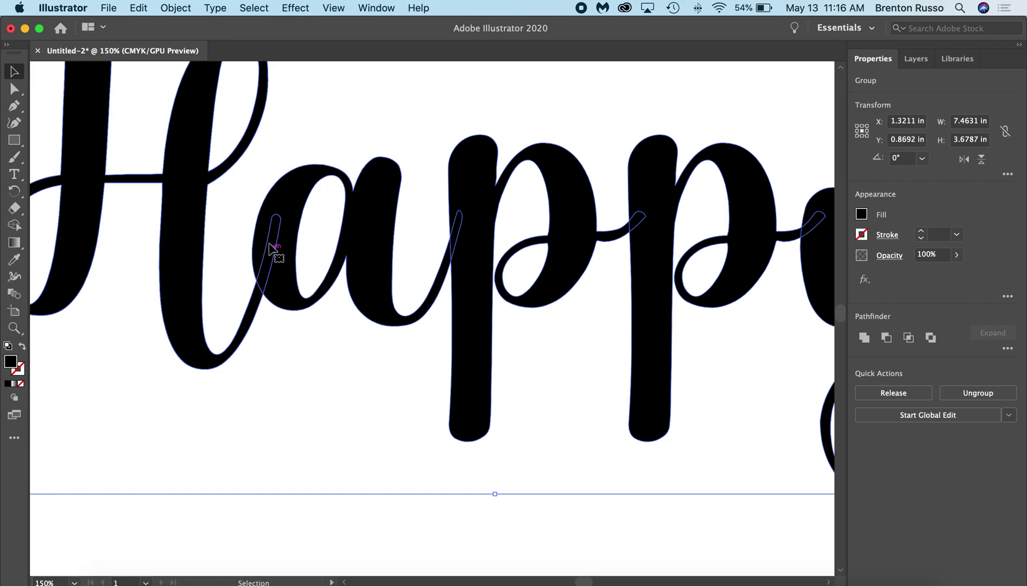
key("super+0")
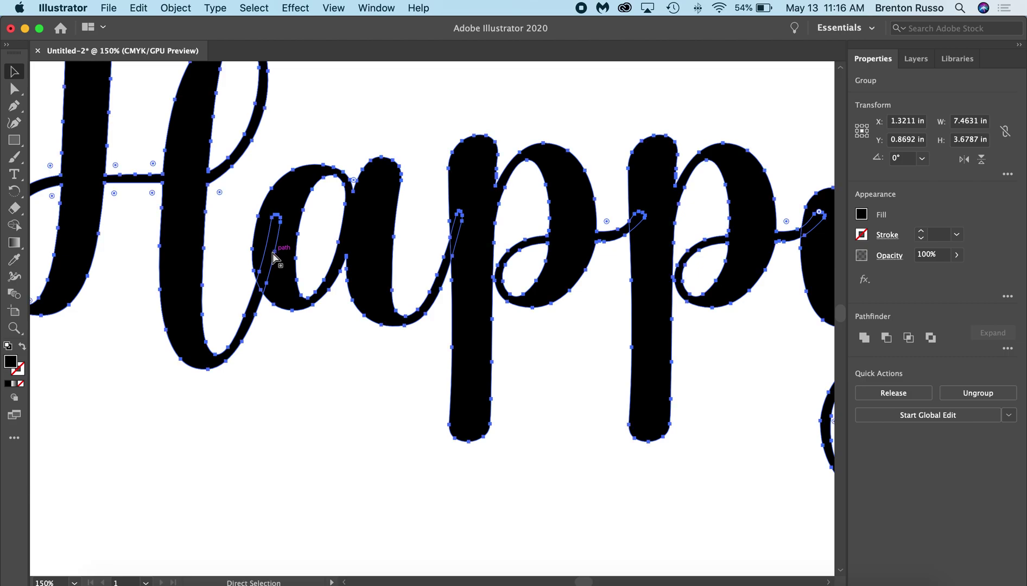
scroll(316, 241, "up", 3)
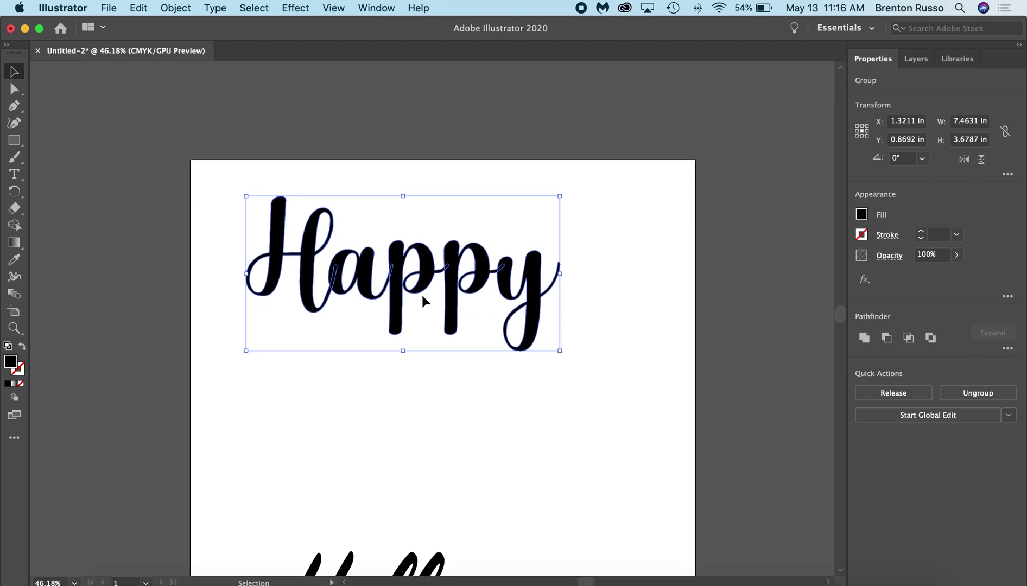
Unite the Happy letters into one shape and nudge it higher
left_click(863, 337)
left_click(492, 428)
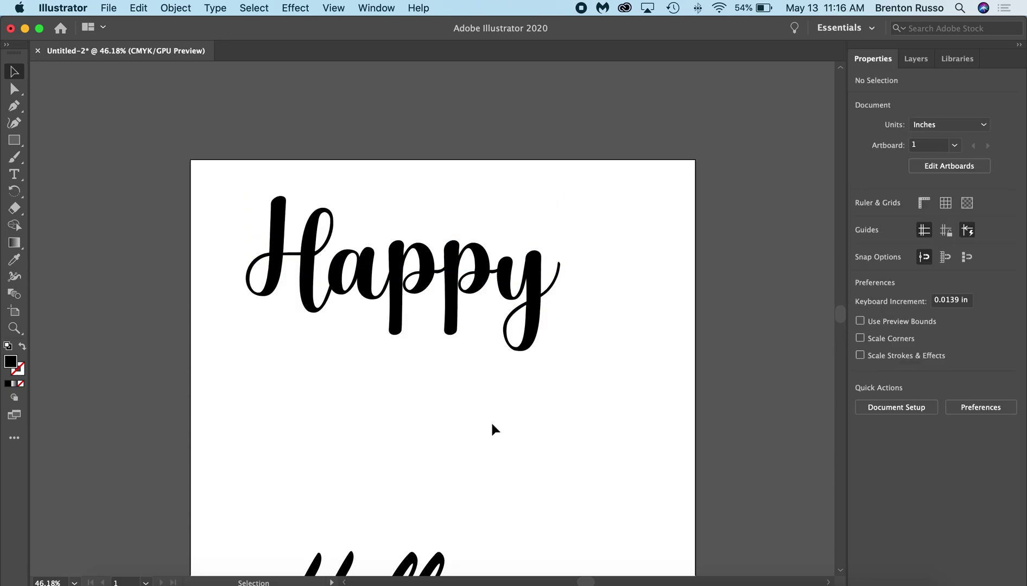
scroll(493, 428, "up", 1)
scroll(492, 428, "up", 2)
scroll(477, 396, "down", 1)
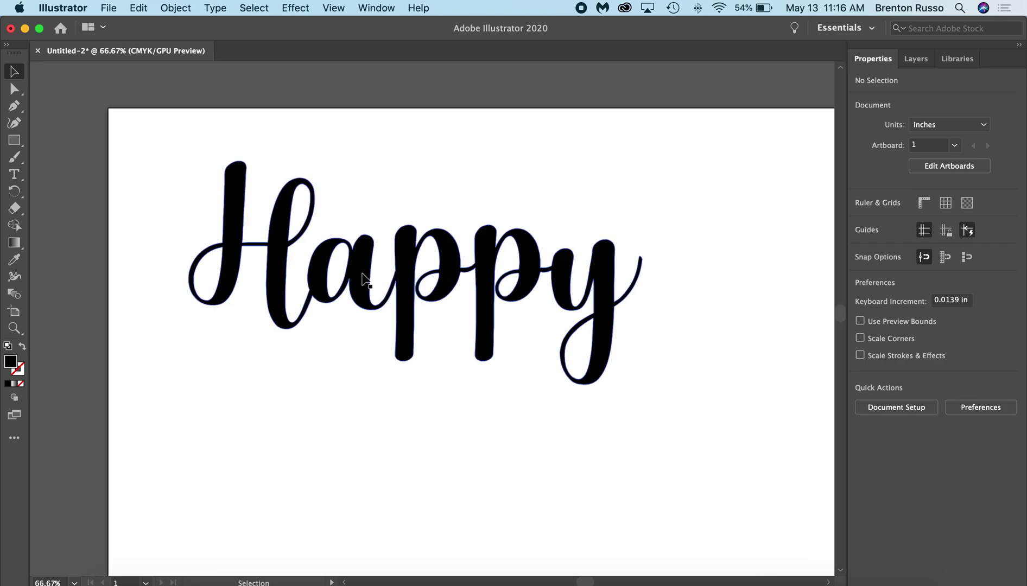
mouse_move(266, 258)
left_mouse_down()
mouse_move(288, 255)
mouse_move(266, 243)
left_mouse_up()
Deselect Happy and drag the Hello lettering up beneath it
left_click(290, 433)
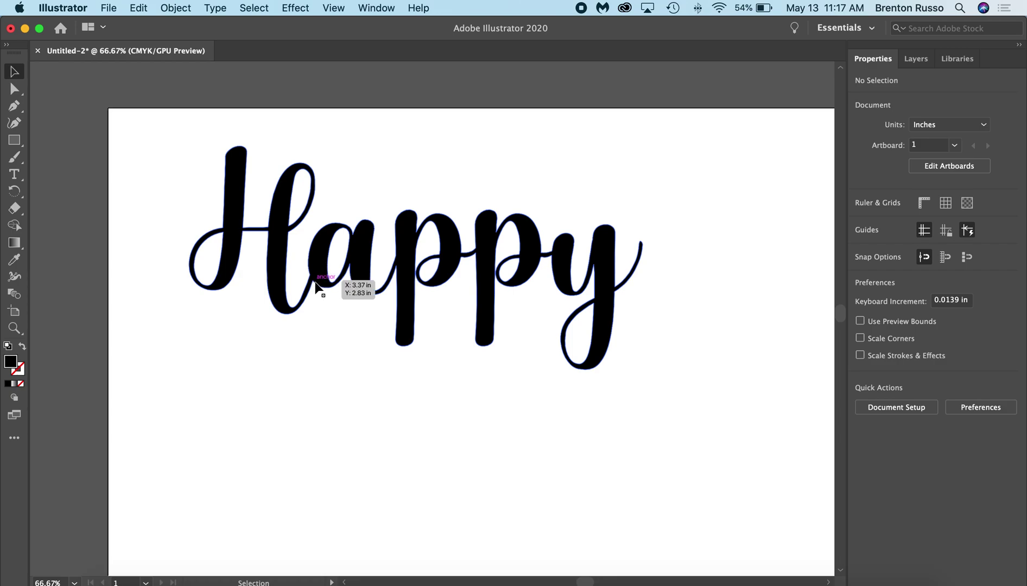
scroll(321, 298, "down", 10)
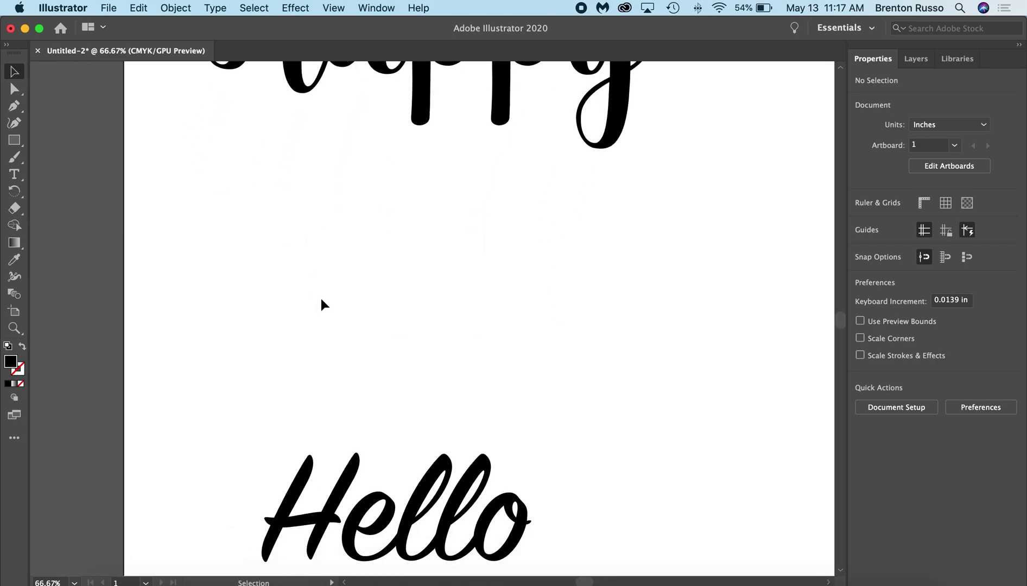
left_click_drag(432, 519, 418, 304)
scroll(415, 324, "up", 2)
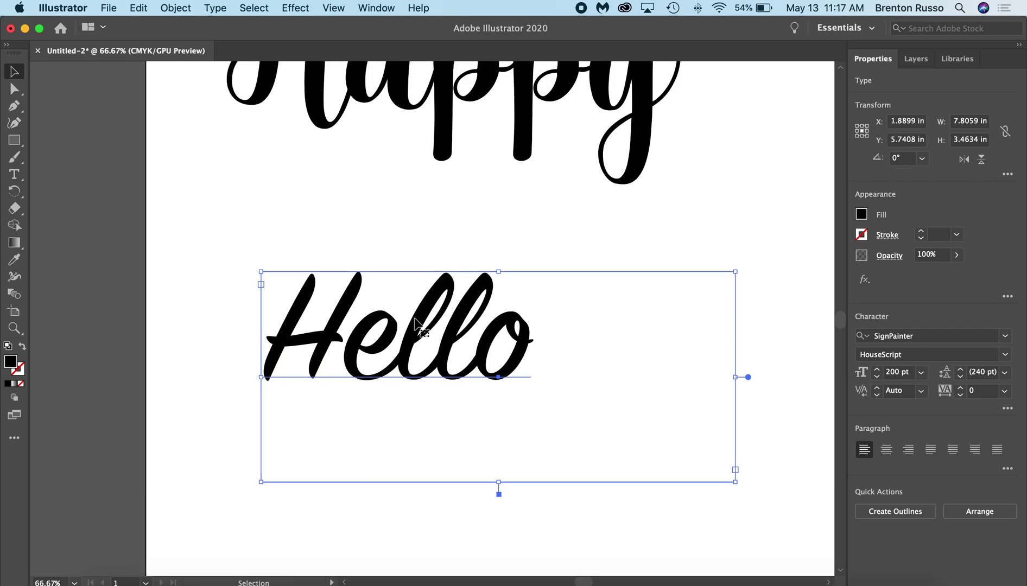
Enter the Hello text for editing, zoom in, and select its H
double_click(342, 361)
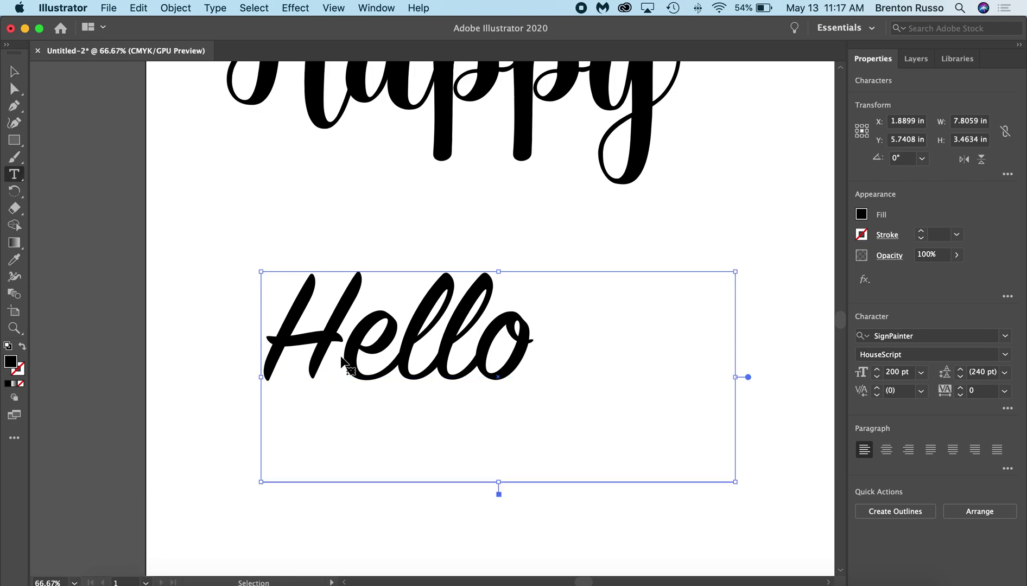
key("super+equal")
key("super+equal")
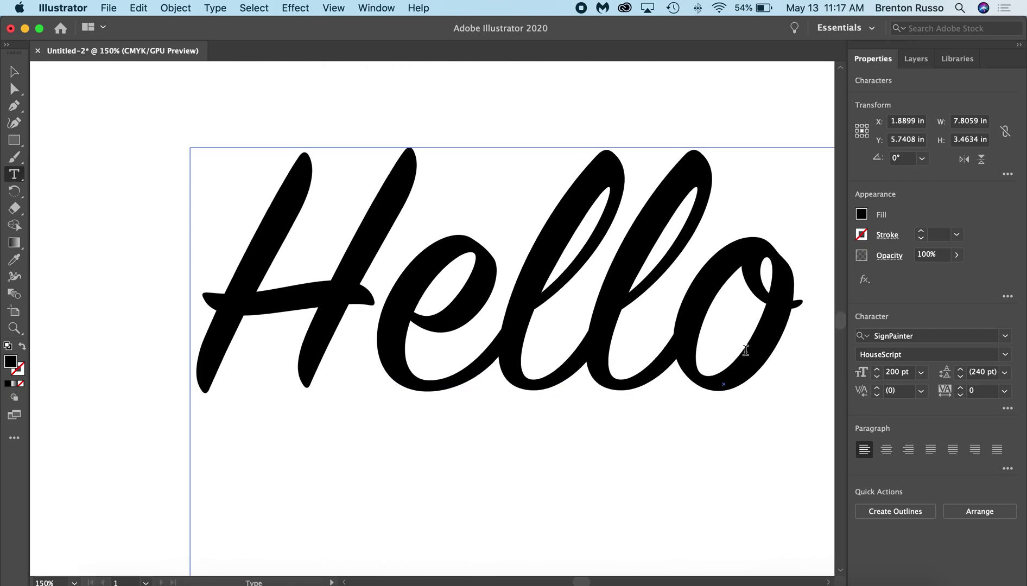
left_click_drag(380, 291, 382, 319)
Lower the Hello tracking step by step to -36, then exit text editing
left_click_drag(378, 299, 247, 286)
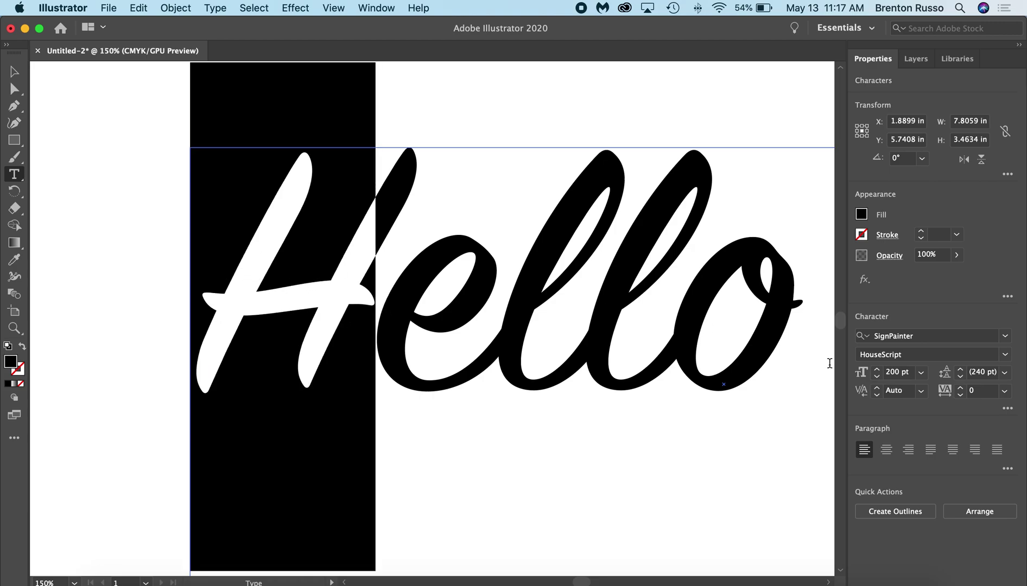
left_click(960, 396)
left_click(960, 396)
left_click(960, 396)
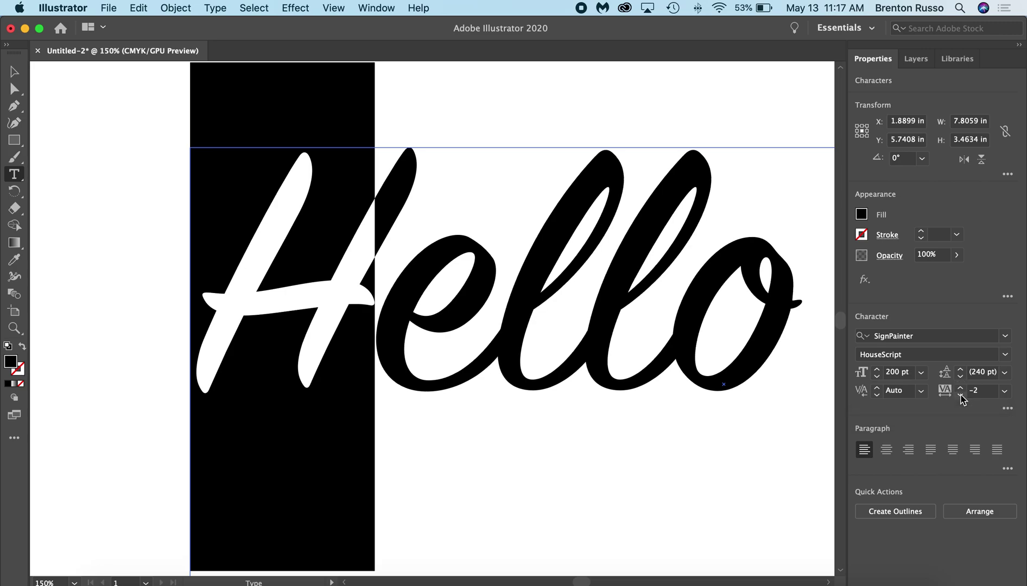
left_click(960, 396)
left_click(960, 395)
left_click(960, 395)
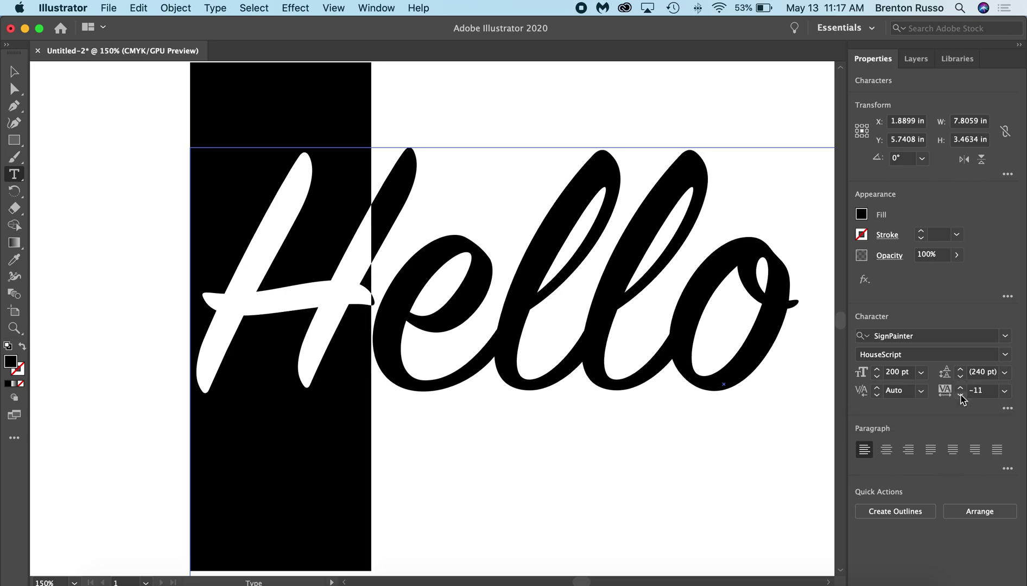
left_click(960, 395)
left_click(960, 396)
left_click(960, 396)
left_click(960, 396)
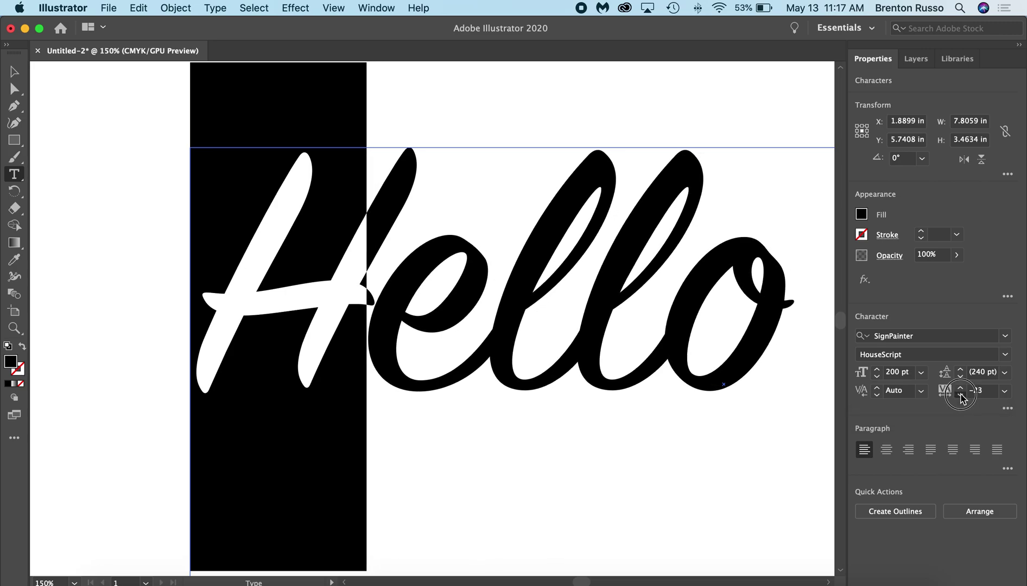
left_click(960, 396)
left_click(960, 396)
left_click(960, 396)
left_click(960, 396)
left_click(960, 396)
left_click(960, 395)
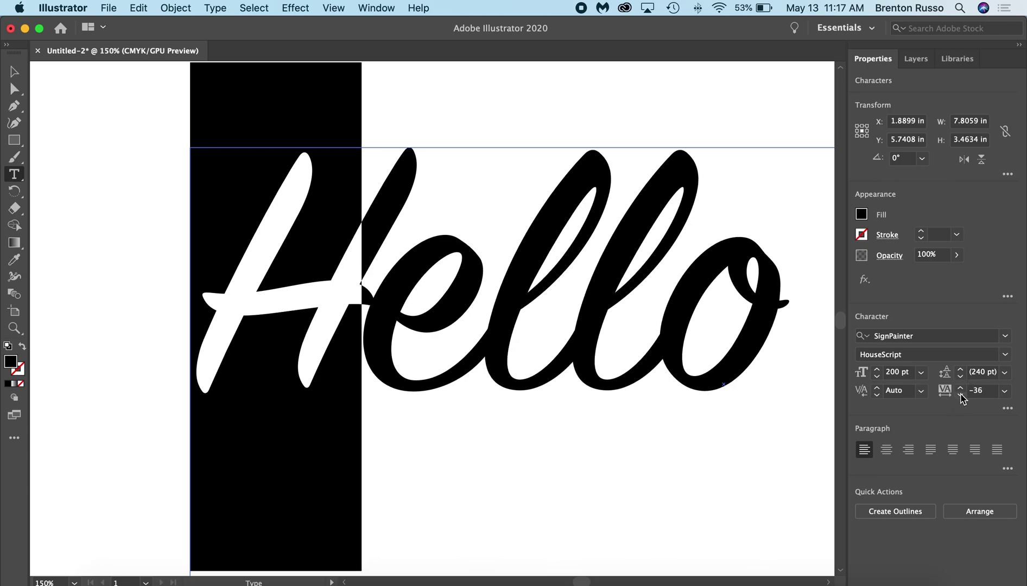
left_click(144, 322)
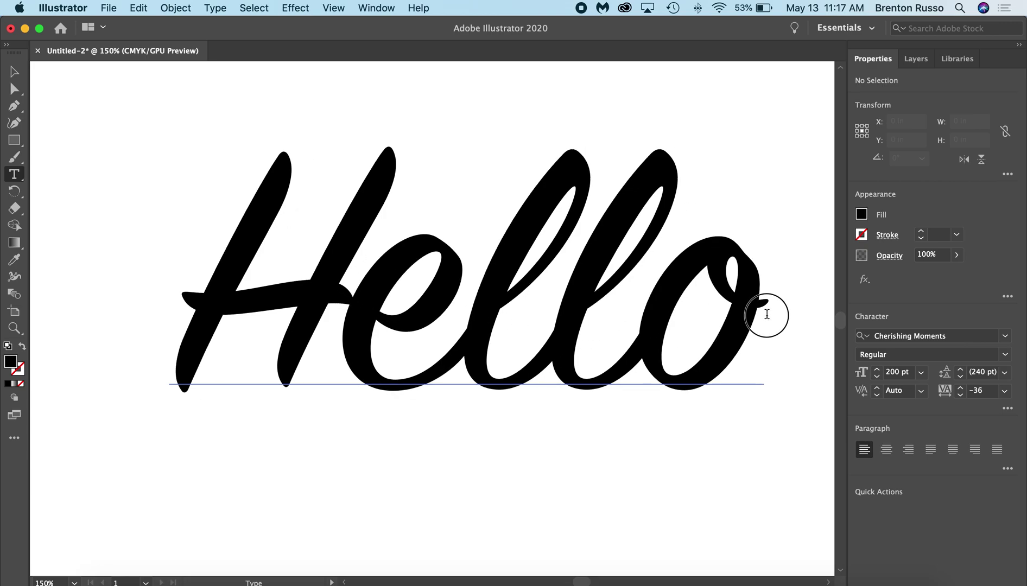
Select the Hello text and convert it to outlines
left_click_drag(766, 316, 282, 302)
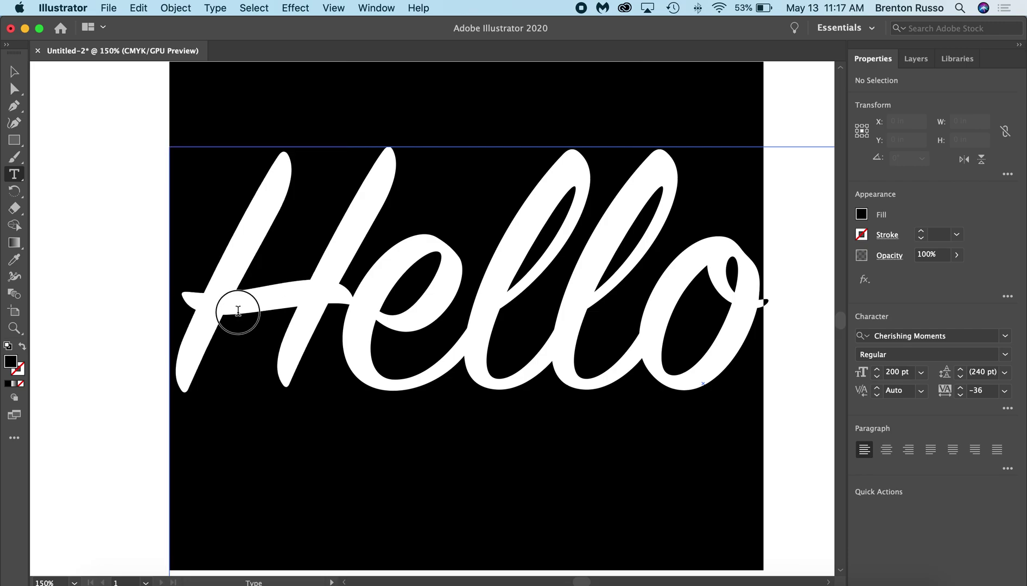
left_click(236, 306)
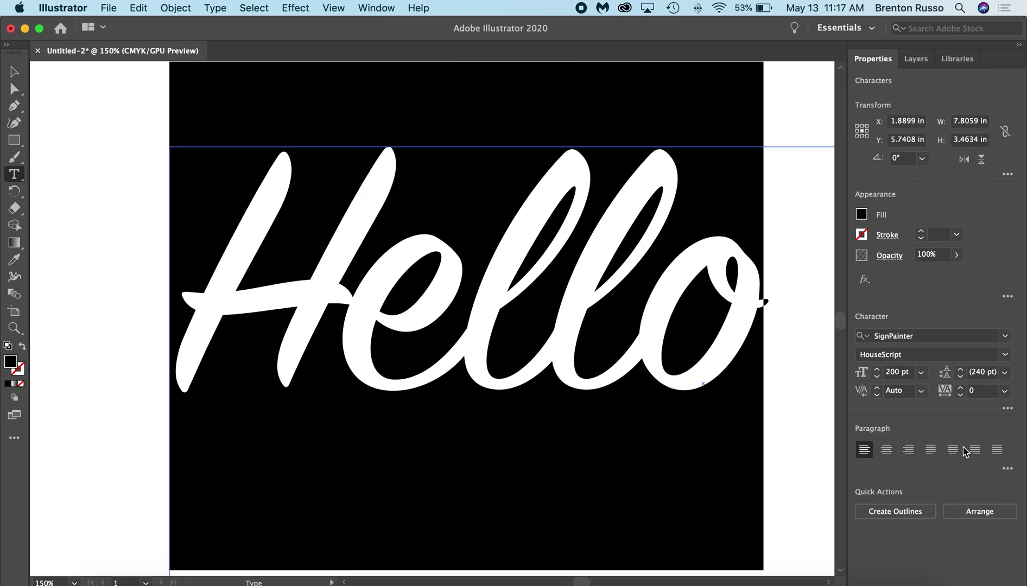
left_click(895, 512)
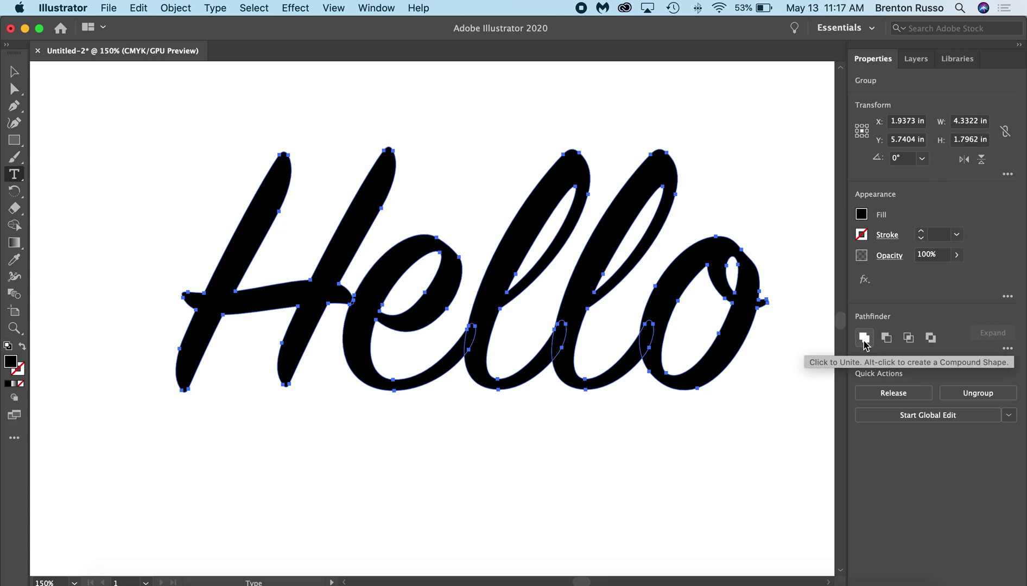
Unite the Hello letters into one shape, reposition it, and view the whole artboard
left_click(864, 339)
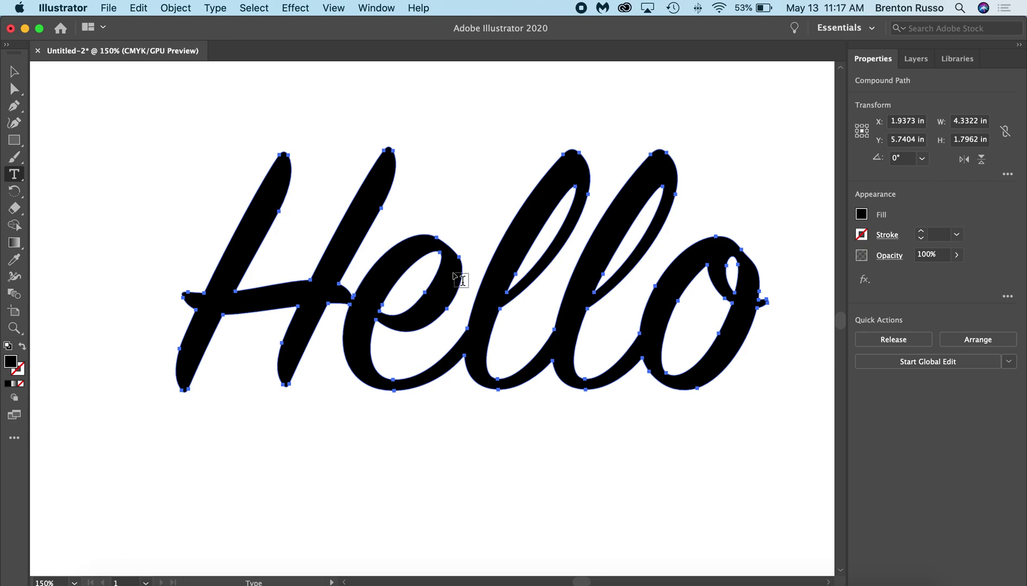
left_click(15, 76)
left_click(103, 259)
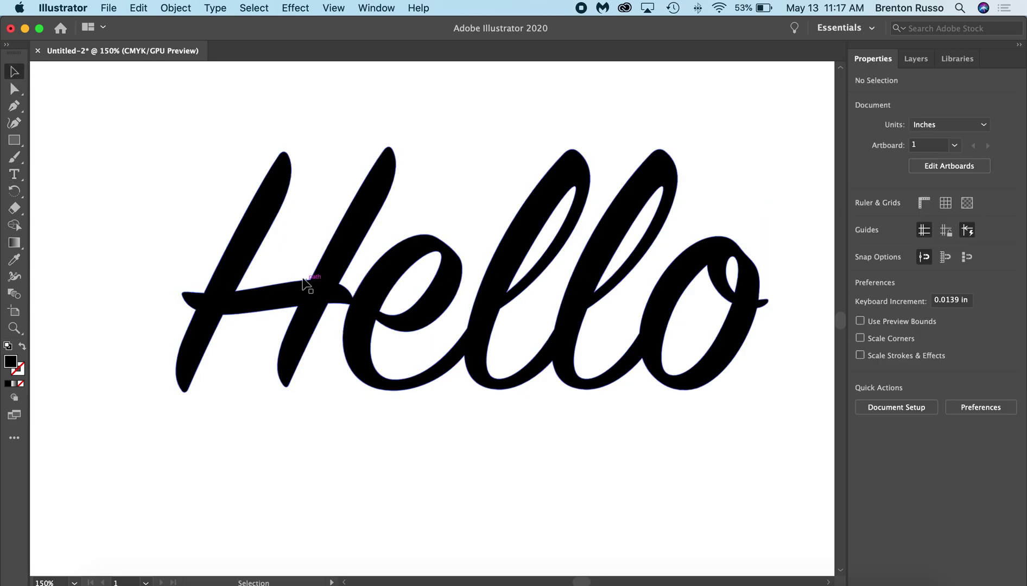
left_click_drag(304, 286, 307, 308)
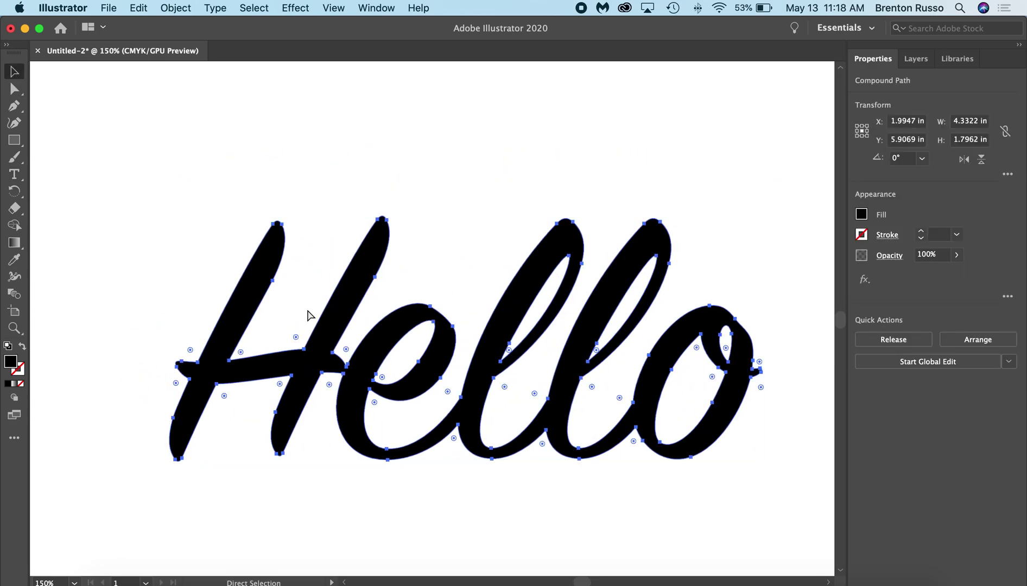
key("super+0")
Move Hello up closer beneath the Happy shape
left_click_drag(366, 361, 366, 330)
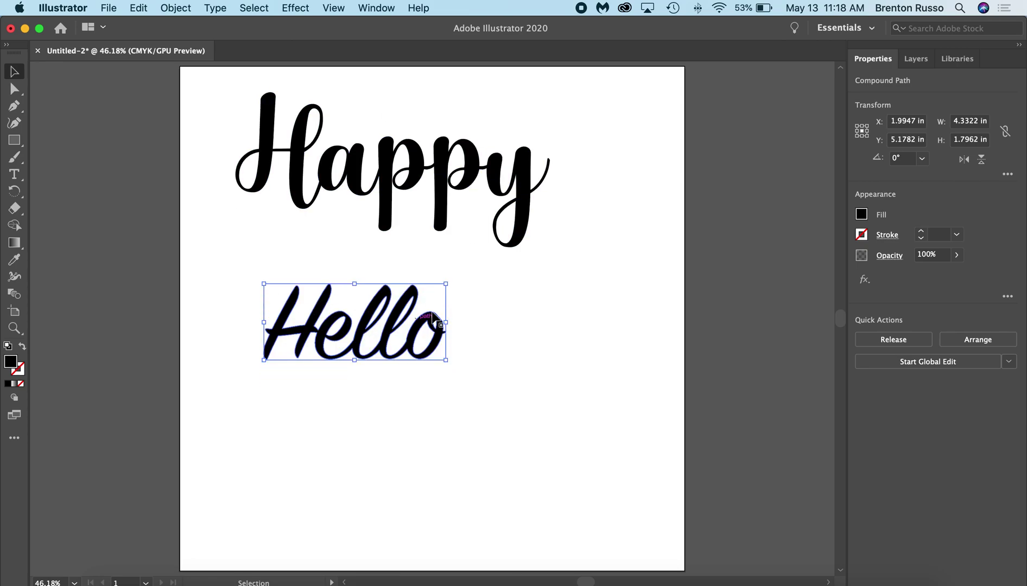
left_click(408, 181)
left_click(377, 320)
left_click(506, 327)
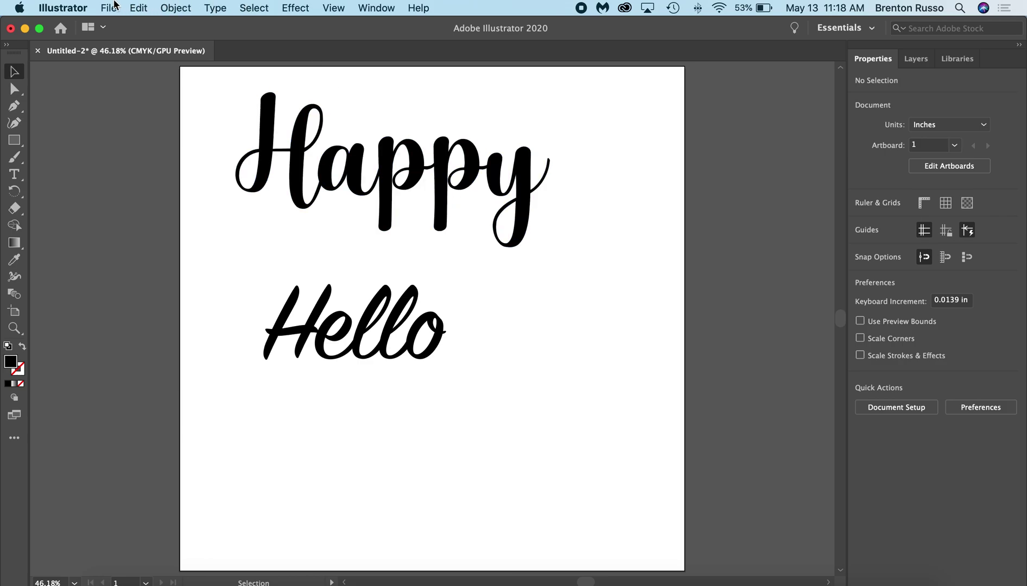
Save the artwork as HappyHello in SVG format, accepting the SVG options
left_click(109, 5)
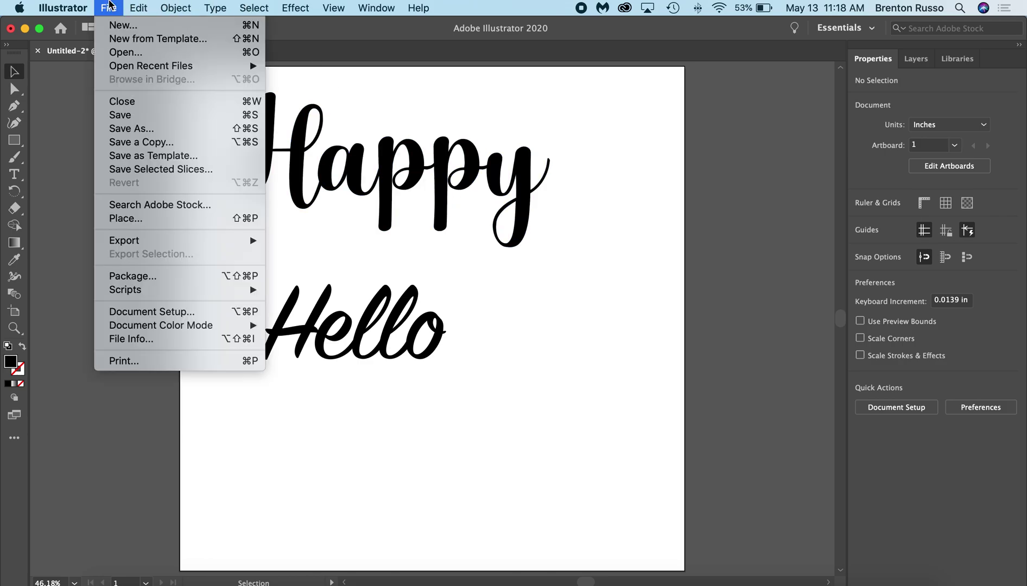
left_click(143, 114)
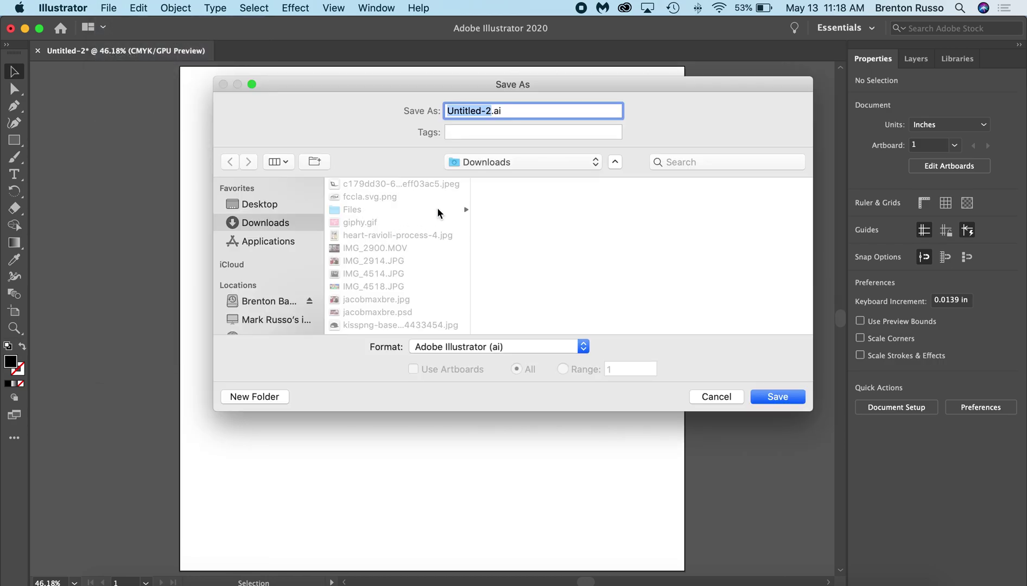
key("super+a")
type("Ha")
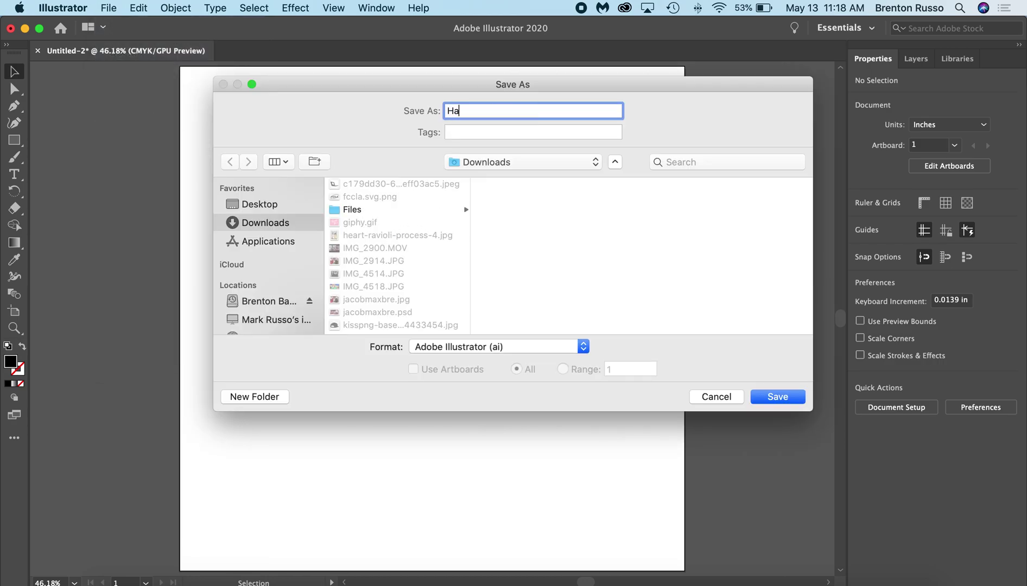
type("ppyHello")
left_click(484, 346)
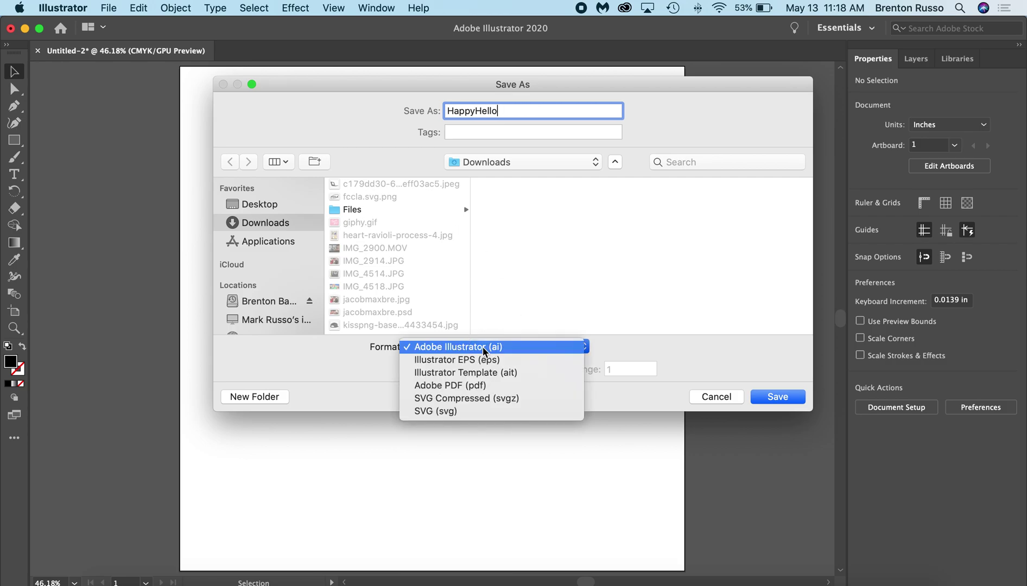
left_click(461, 413)
left_click(774, 399)
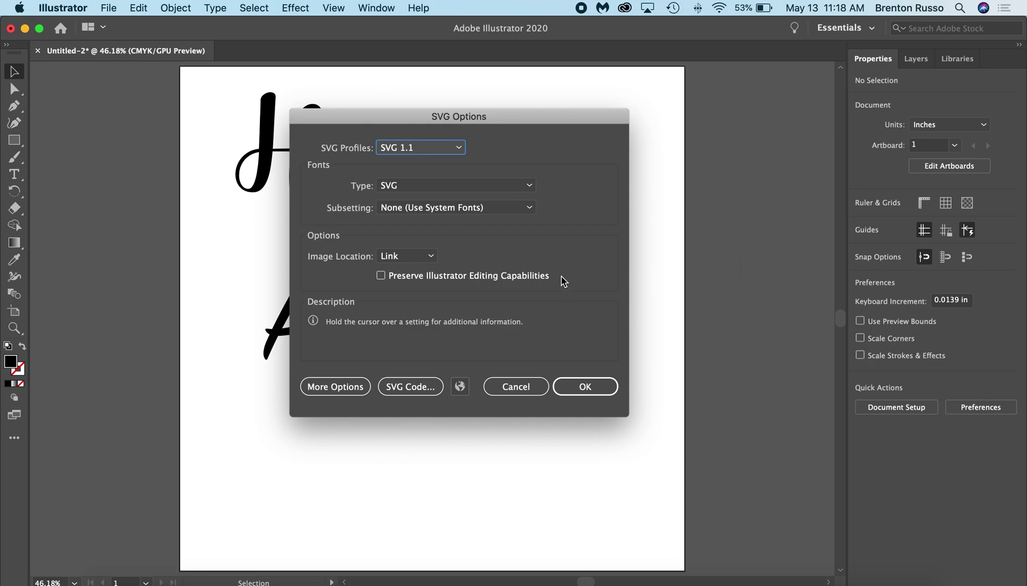
left_click(581, 389)
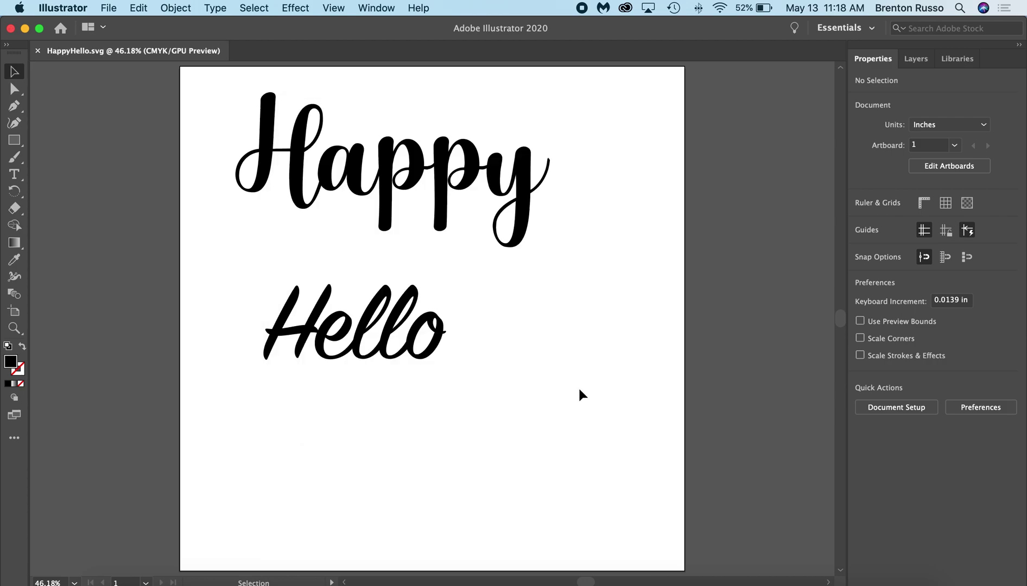